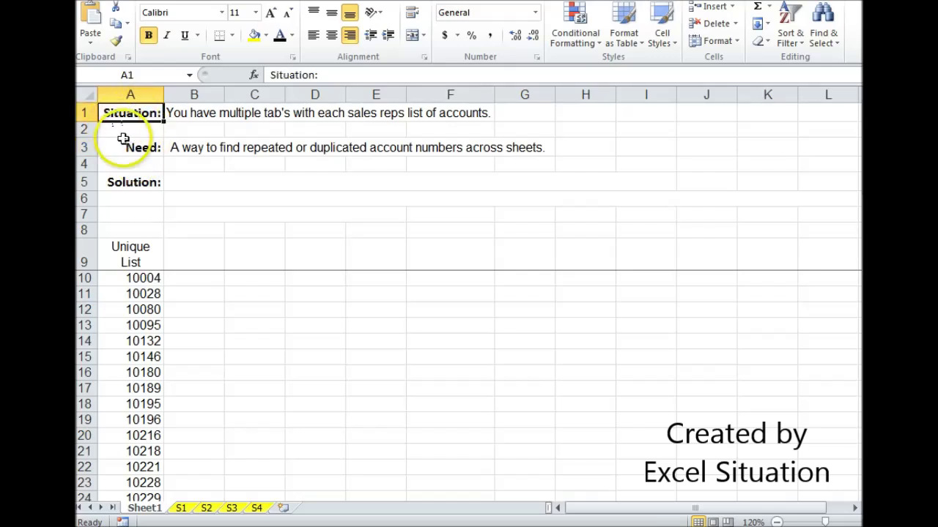
# Look over the Need: label and sheet S1, then return to Sheet1 and show the Data tools.
pyautogui.click(123, 145)
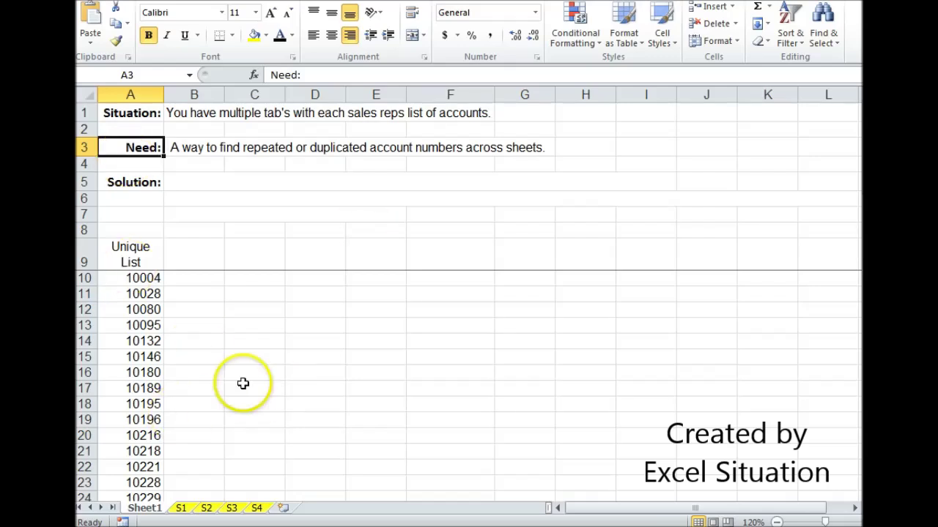
pyautogui.click(181, 507)
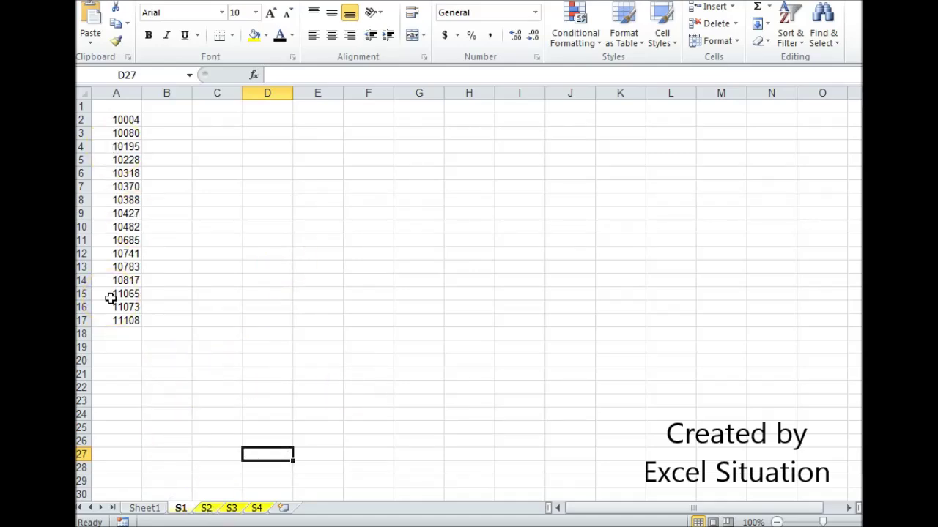
pyautogui.click(147, 508)
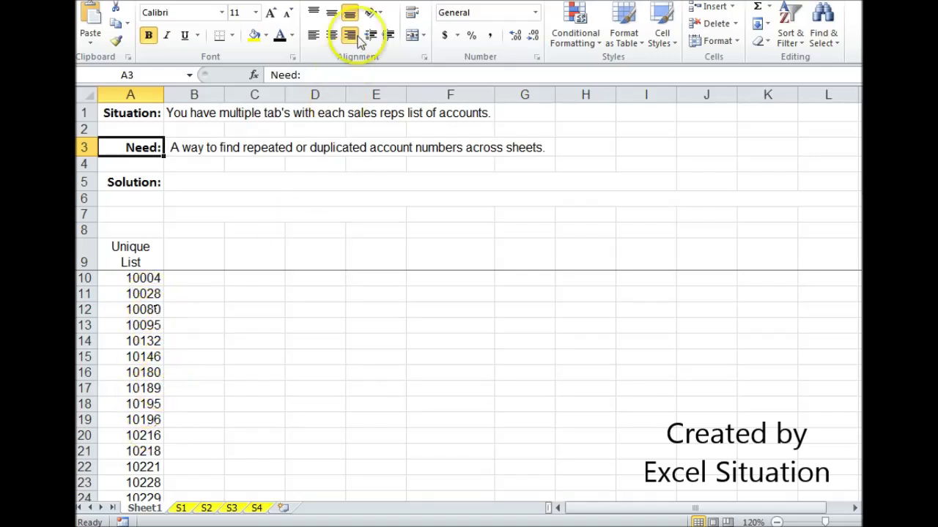
pyautogui.click(301, 2)
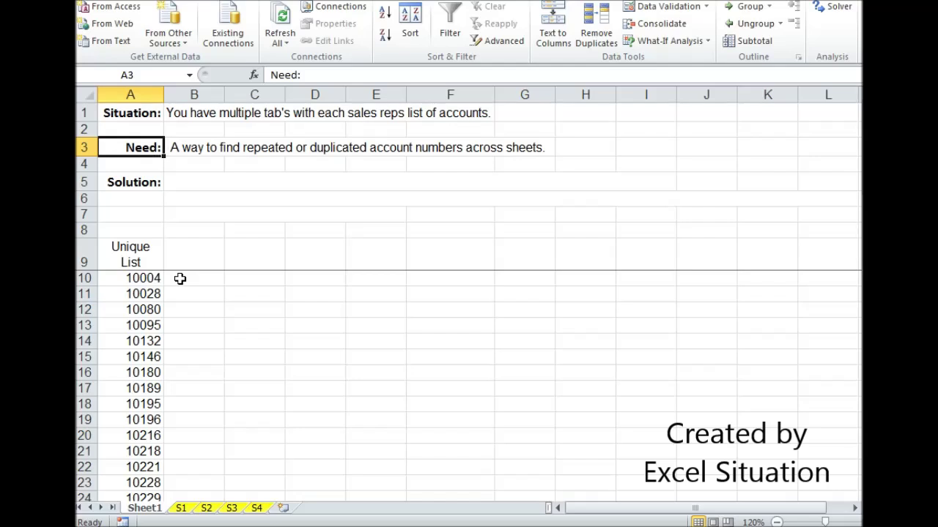
# Turn the hidden S1–S4 headers and row 10 marks in B9:E10 black.
pyautogui.moveTo(184, 254); pyautogui.dragTo(383, 280)
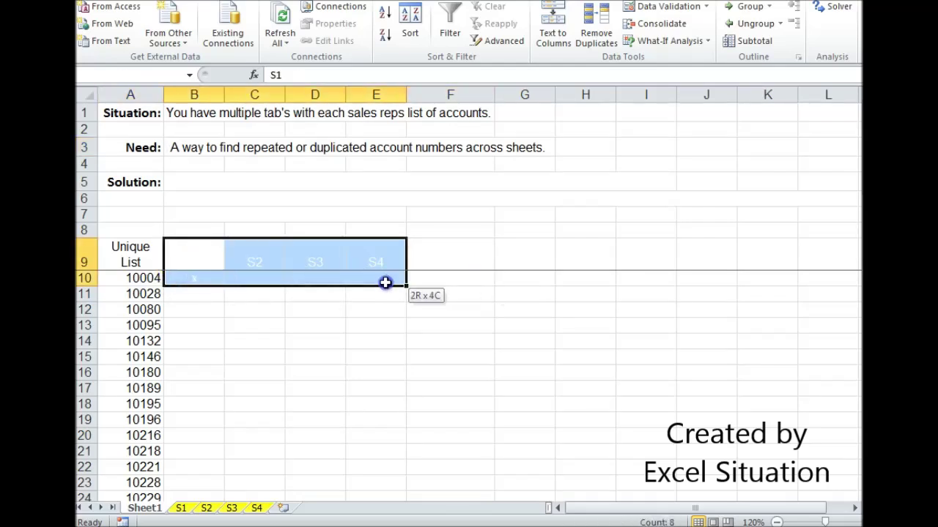
pyautogui.scroll(4, 234, 37)
pyautogui.click(280, 35)
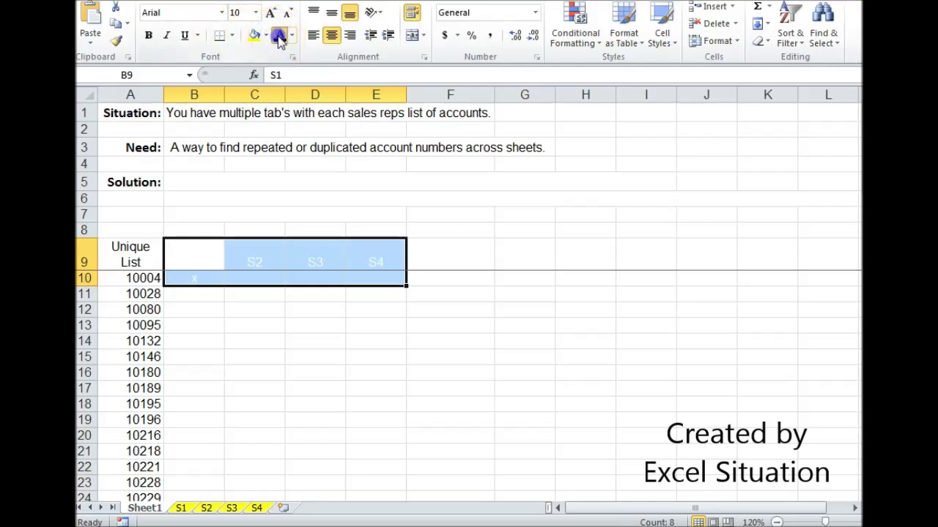
# Review the IFERROR/MATCH location formulas in B10, D10 and E10, then select F9.
pyautogui.click(211, 278)
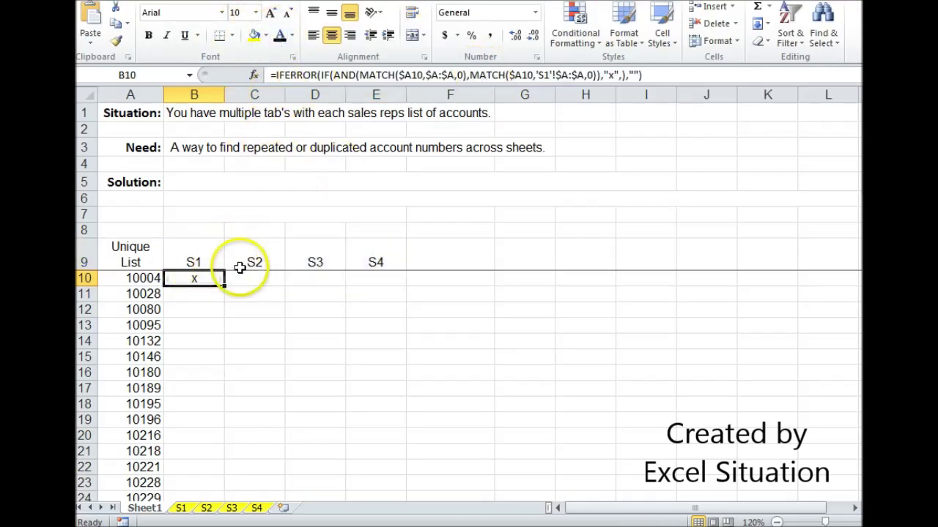
pyautogui.click(322, 277)
pyautogui.click(364, 276)
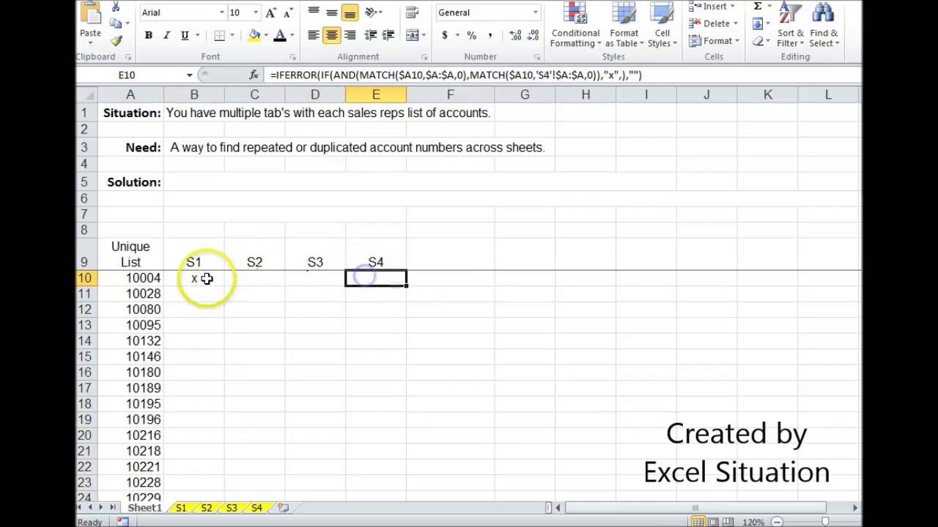
pyautogui.click(199, 277)
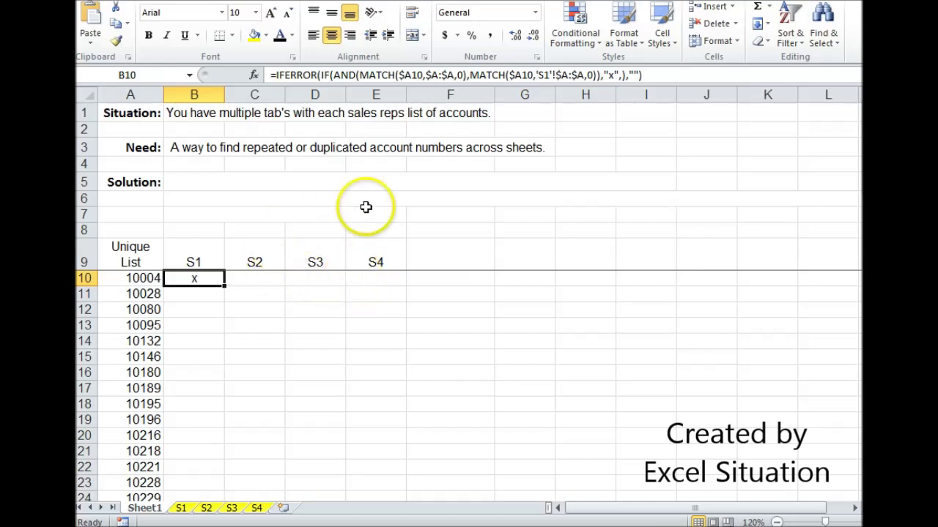
pyautogui.click(426, 248)
# Set F9:F10 text to black, revealing the Times Dup'd? header and its count.
pyautogui.moveTo(427, 267); pyautogui.dragTo(418, 272)
pyautogui.click(292, 36)
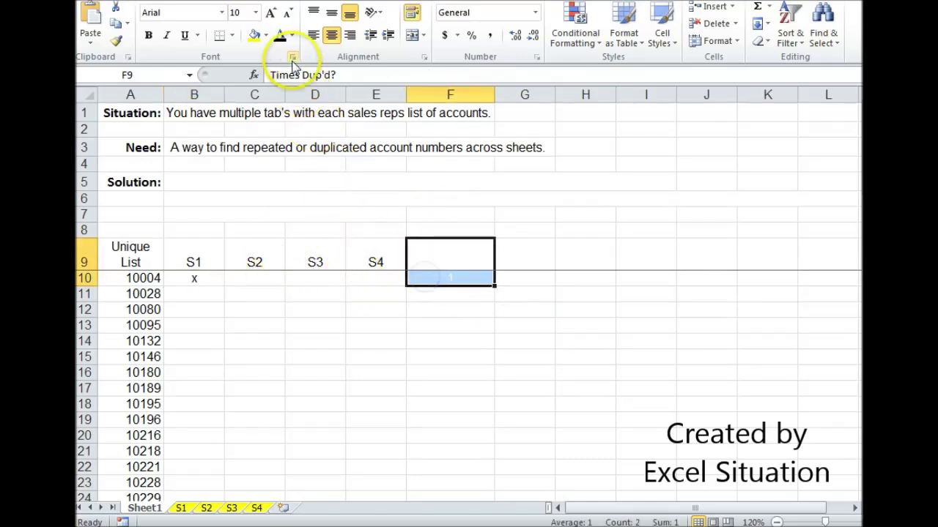
pyautogui.click(293, 53)
pyautogui.click(452, 246)
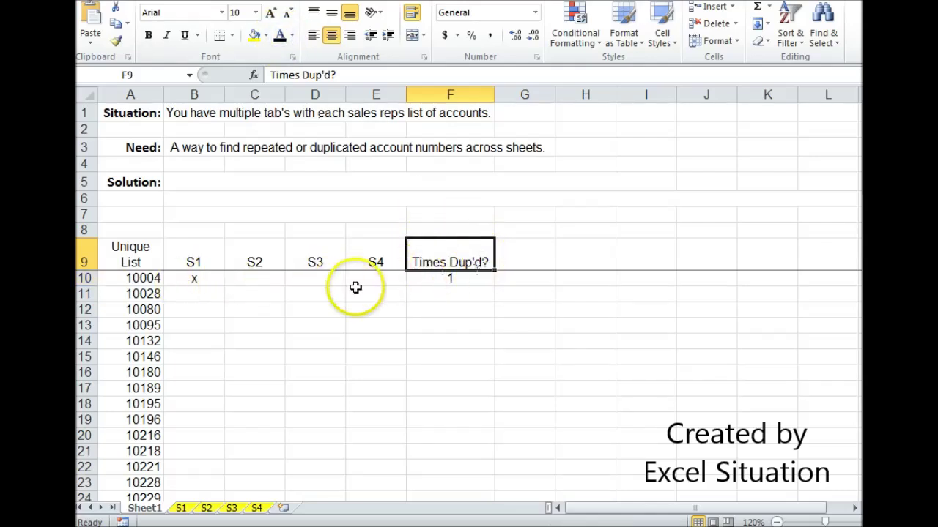
# Read the full COUNTIF formula in F10, then select B10:F10 down to row 66.
pyautogui.click(432, 279)
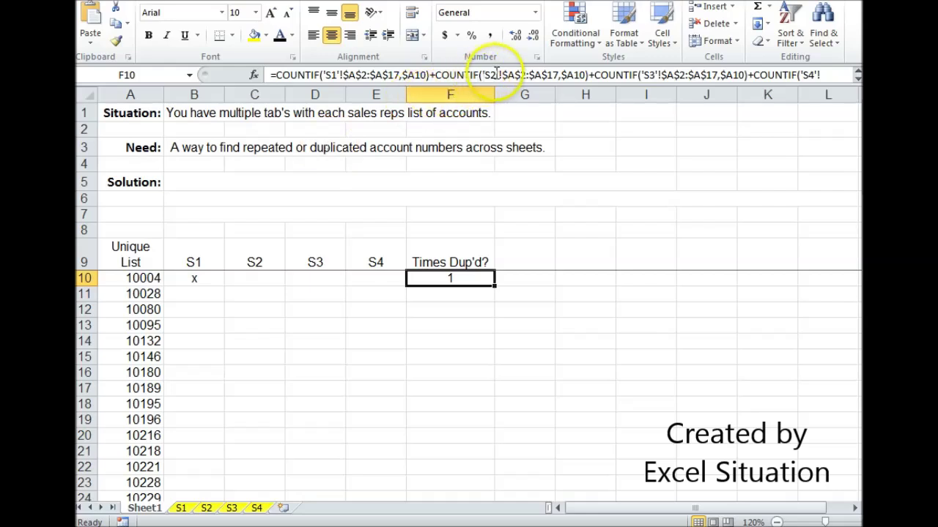
pyautogui.click(857, 74)
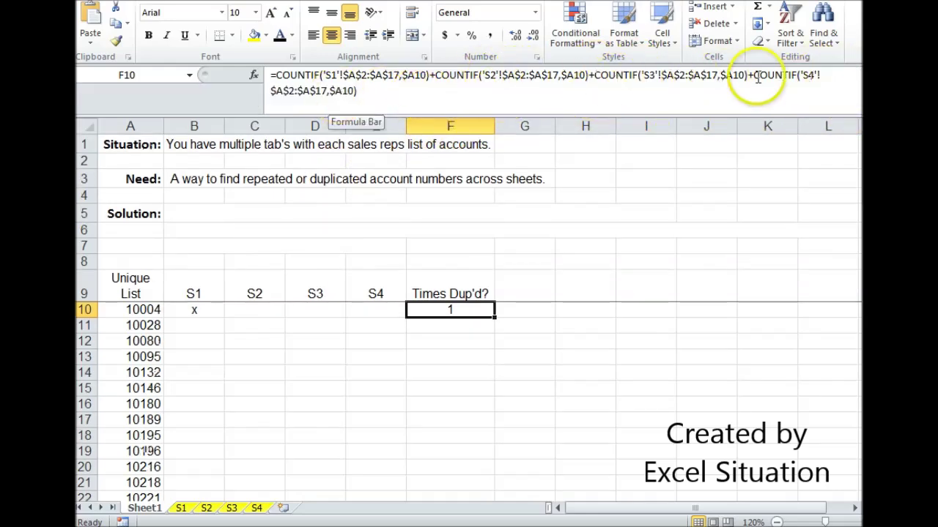
pyautogui.click(857, 74)
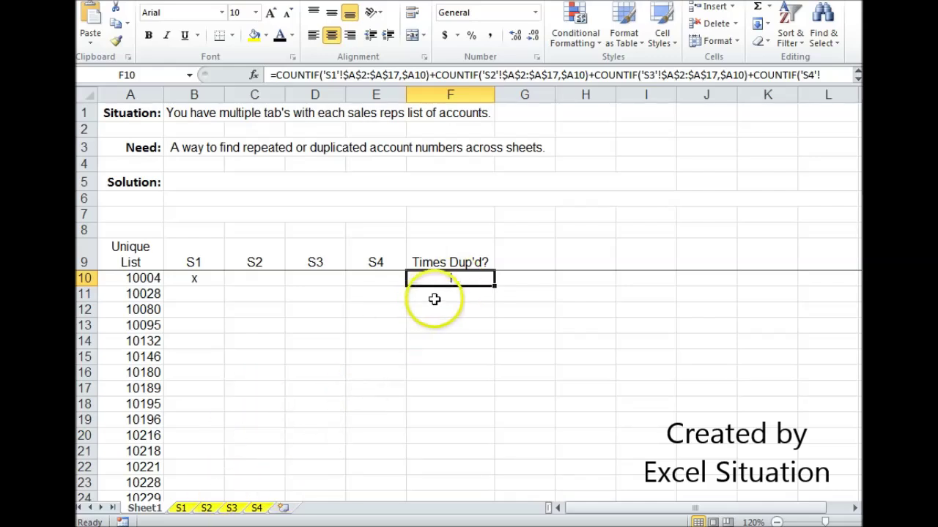
pyautogui.moveTo(207, 278); pyautogui.dragTo(464, 474)
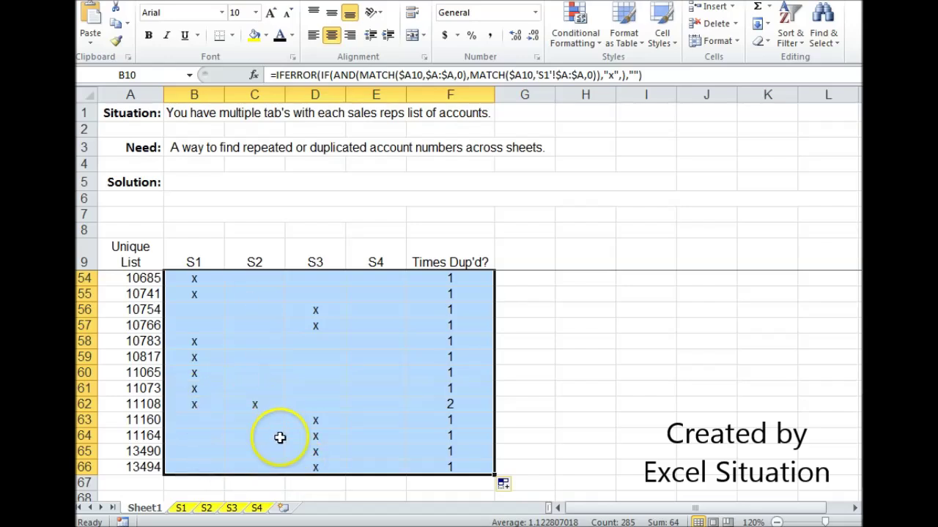
# Review F10's COUNTIF formula and select the Times Dup'd counts F10:F66.
pyautogui.scroll(12, 293, 451)
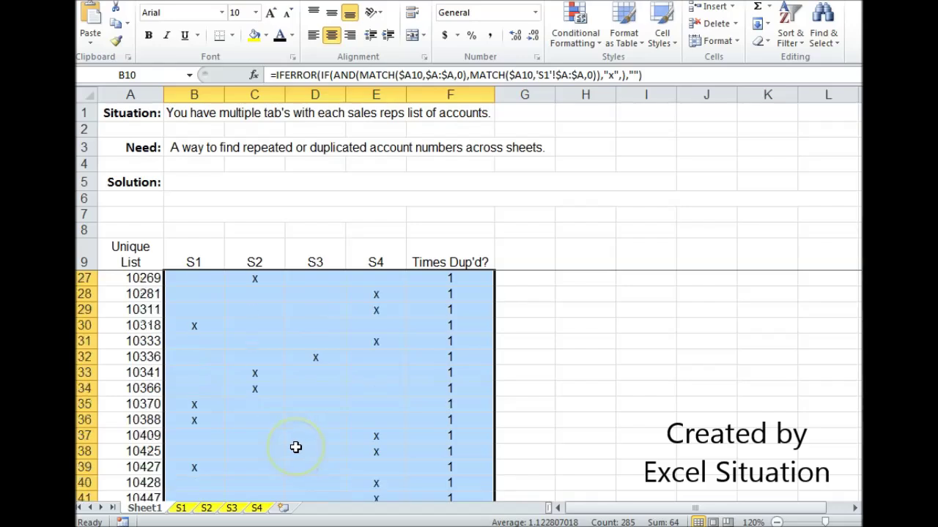
pyautogui.scroll(3, 243, 395)
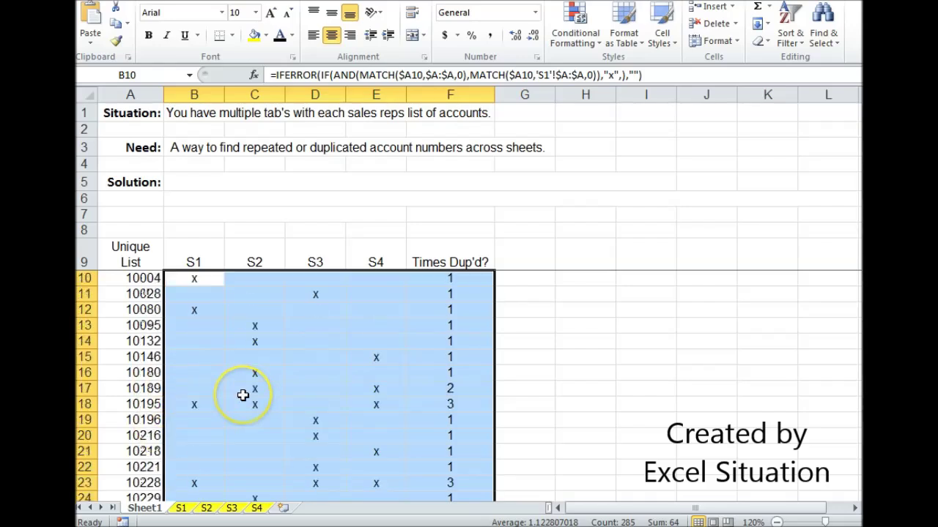
pyautogui.click(450, 281)
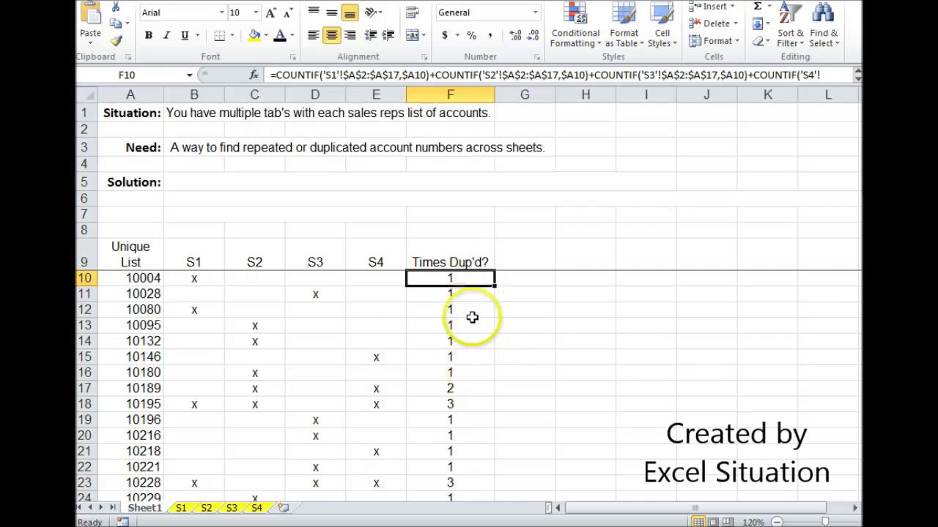
pyautogui.moveTo(473, 278); pyautogui.dragTo(444, 472)
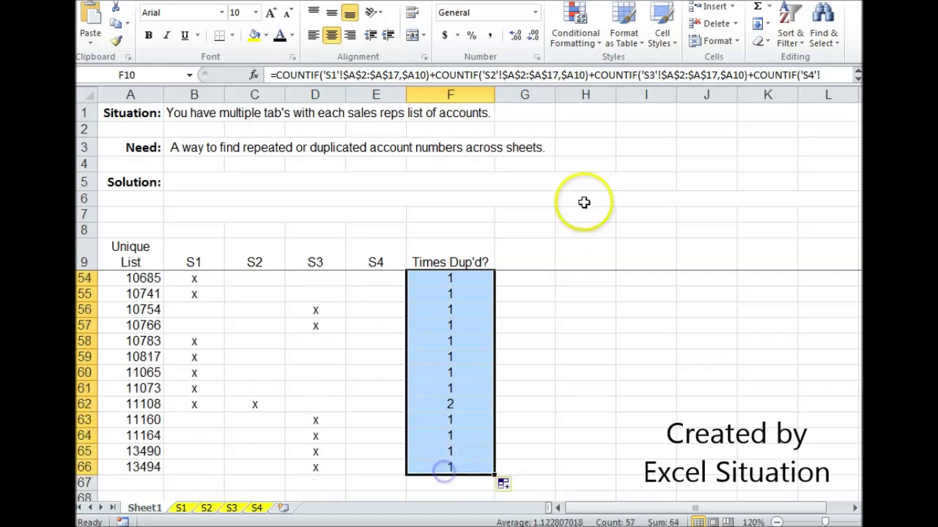
# Add an Equal To 1 conditional format with white font to F10:F66, hiding single counts.
pyautogui.click(577, 38)
pyautogui.moveTo(608, 68)
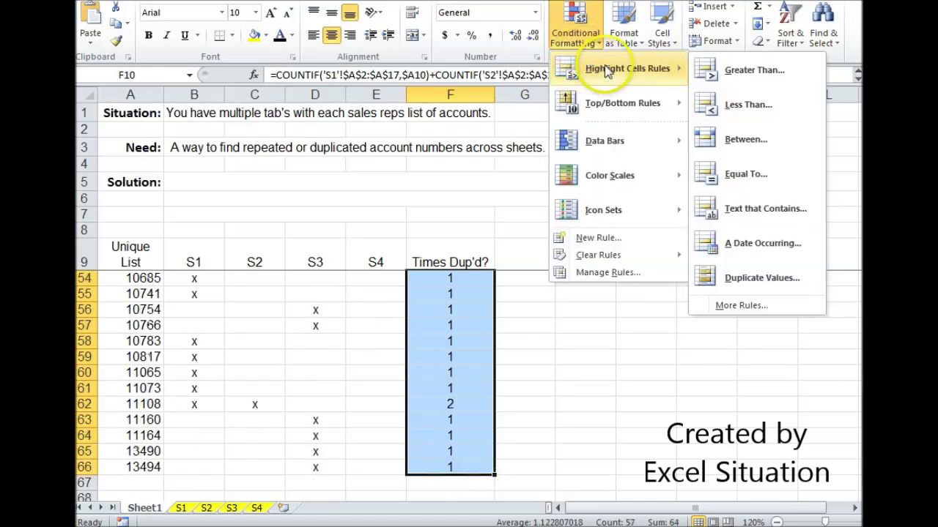
pyautogui.click(735, 174)
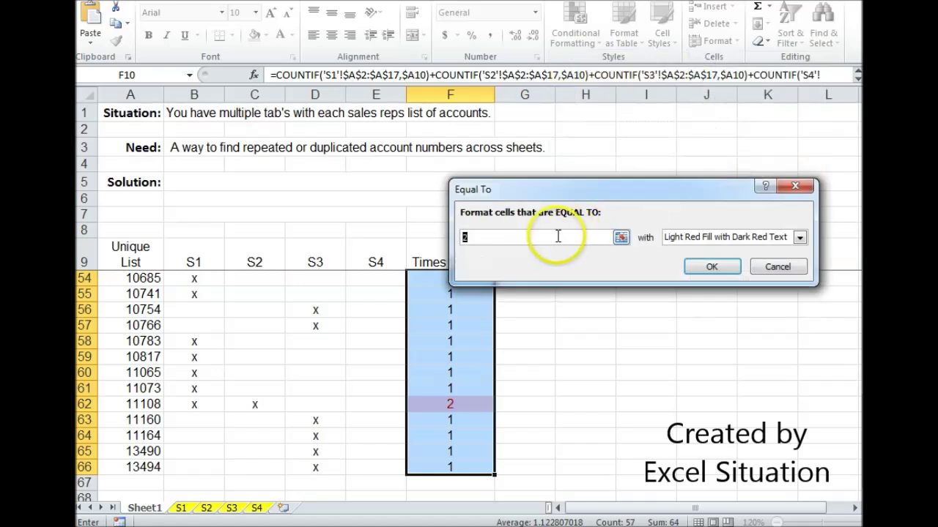
pyautogui.write('1')
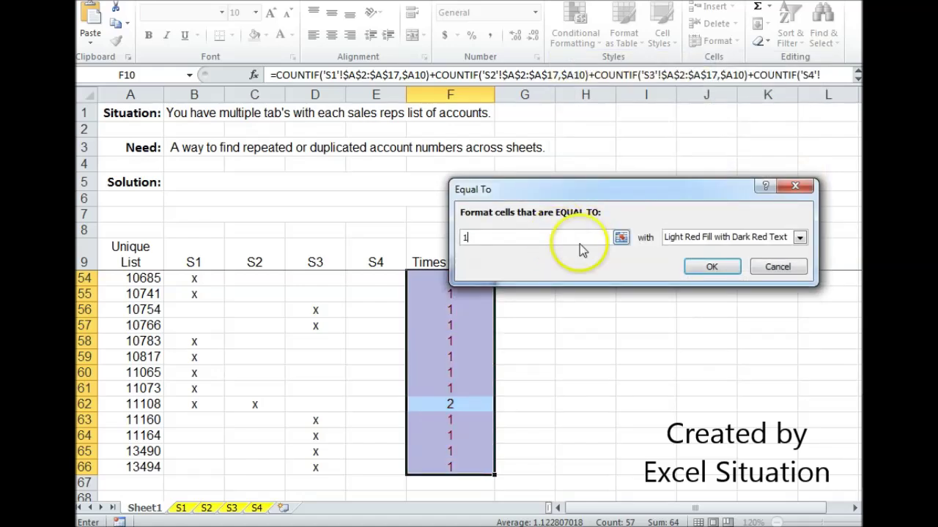
pyautogui.click(800, 238)
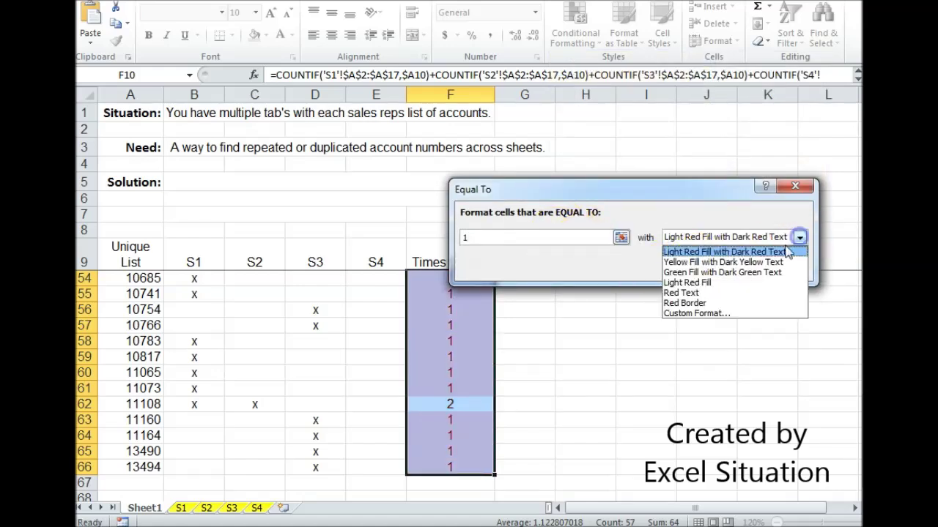
pyautogui.click(726, 313)
pyautogui.click(729, 195)
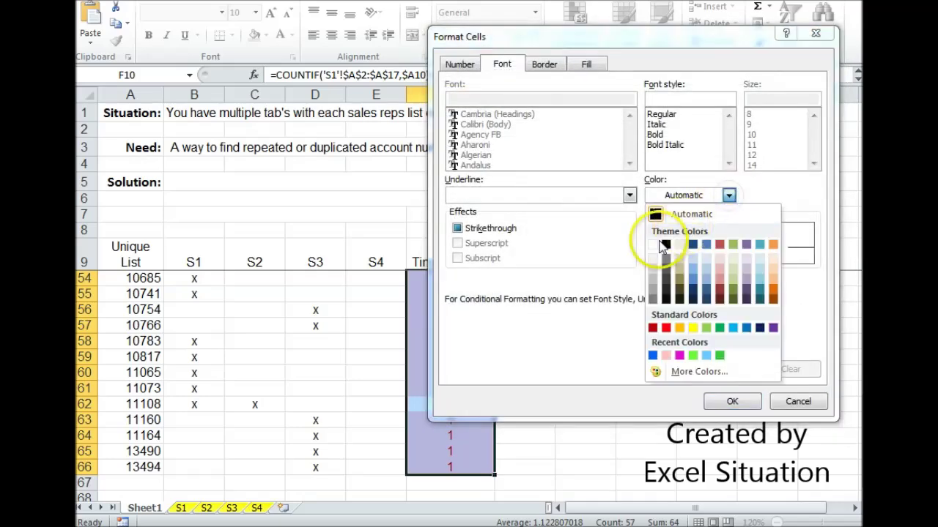
pyautogui.click(665, 245)
pyautogui.click(729, 395)
pyautogui.click(714, 266)
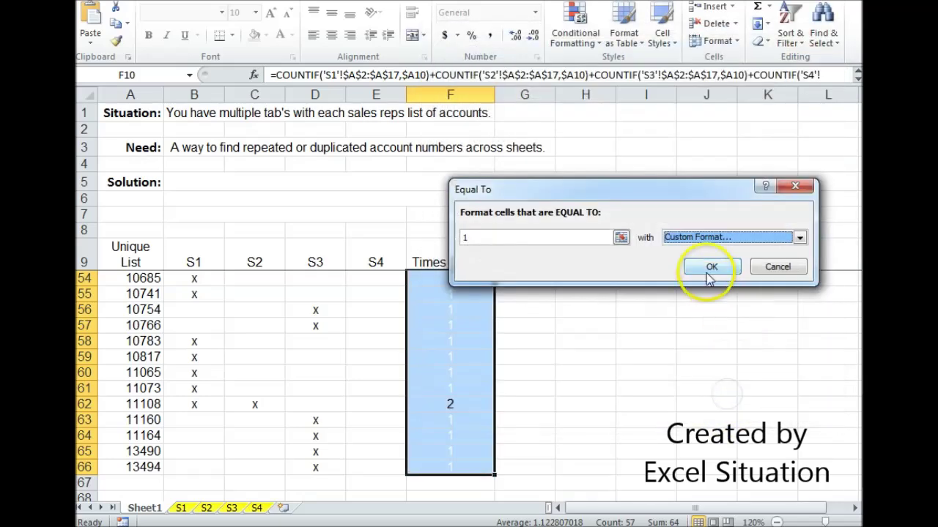
pyautogui.click(588, 372)
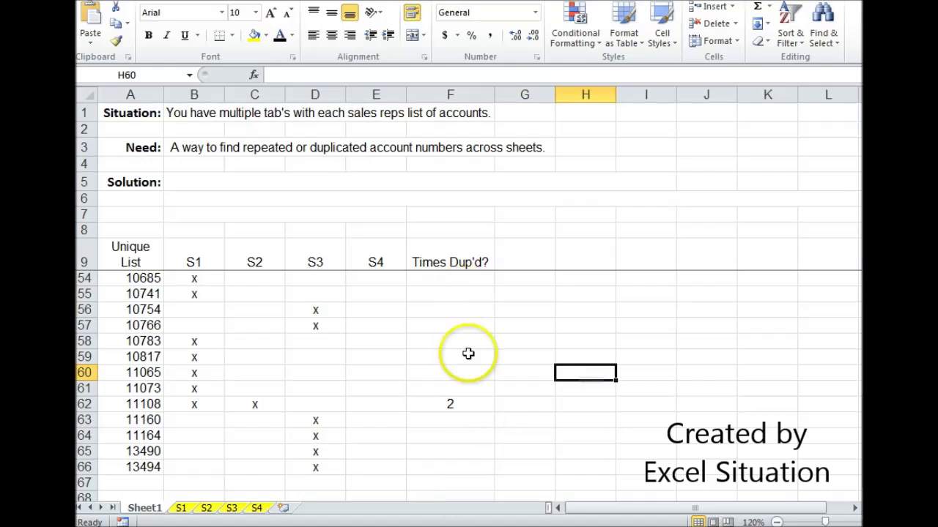
pyautogui.scroll(11, 469, 395)
# Check the COUNTIF formulas behind the counts of 2 and 3 in F17 and F18.
pyautogui.scroll(4, 470, 379)
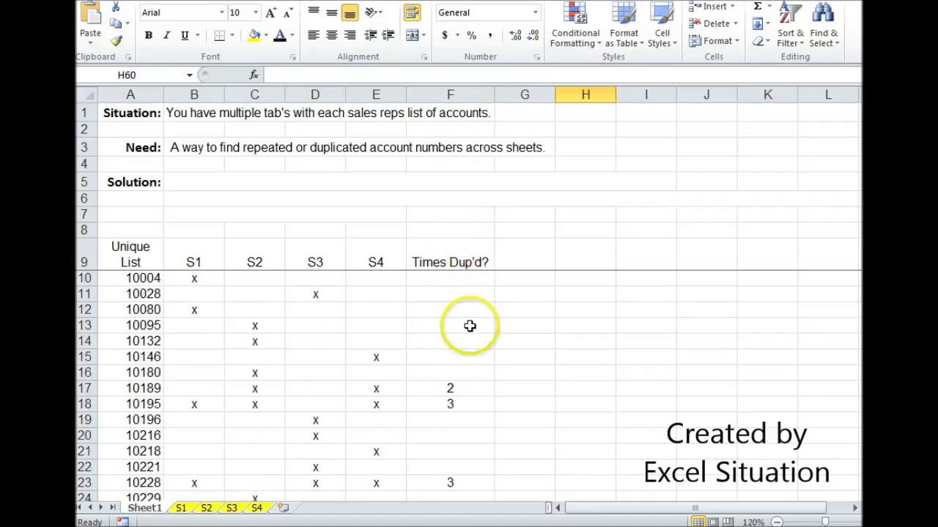
pyautogui.click(465, 388)
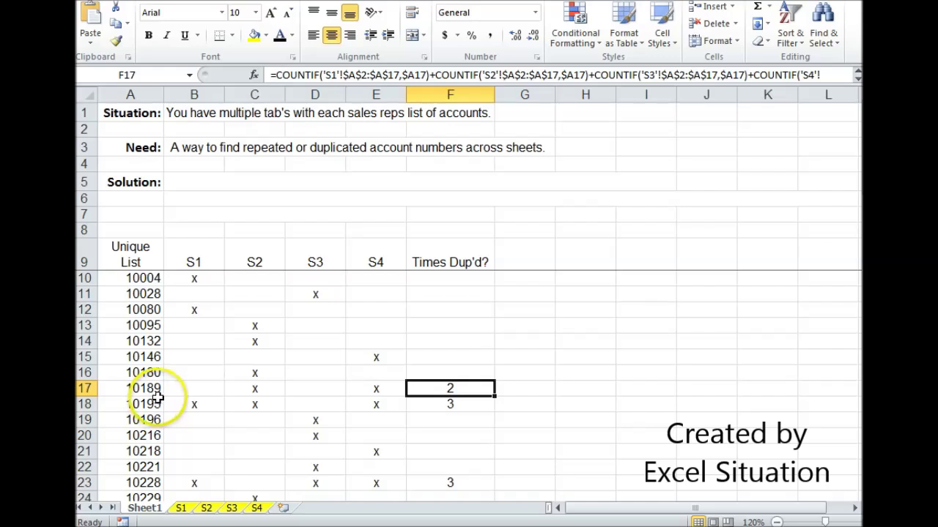
pyautogui.click(464, 404)
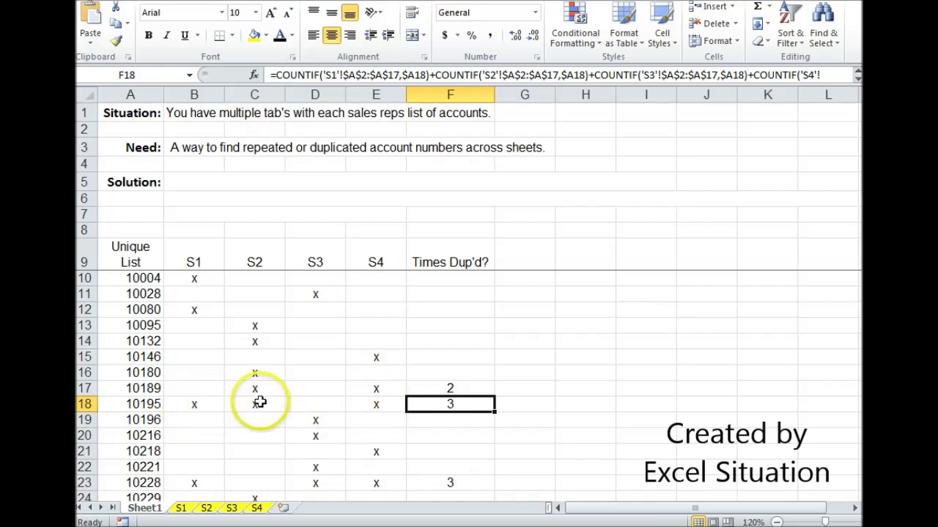
# Turn the hidden Location and Times Dup'd formula notes in B5:B8 black.
pyautogui.moveTo(188, 180); pyautogui.dragTo(190, 232)
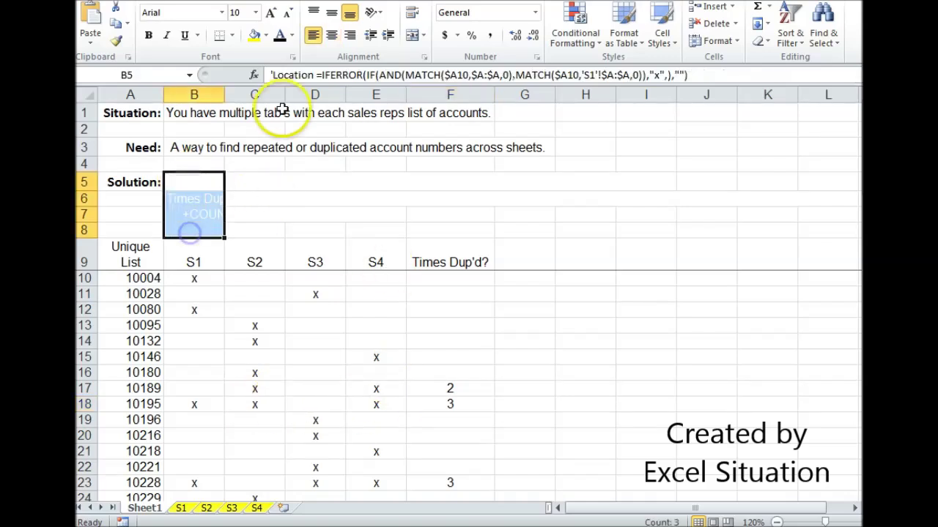
pyautogui.click(279, 35)
pyautogui.click(138, 181)
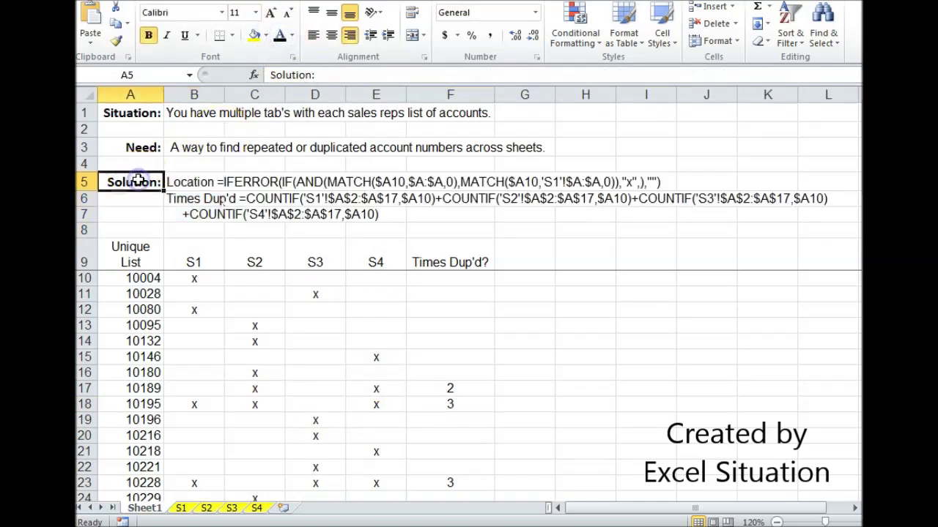
pyautogui.click(133, 148)
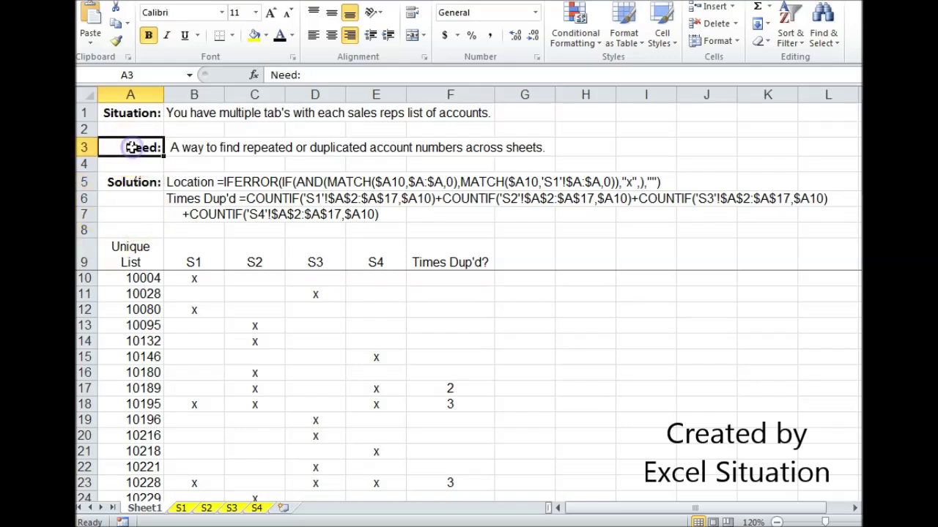